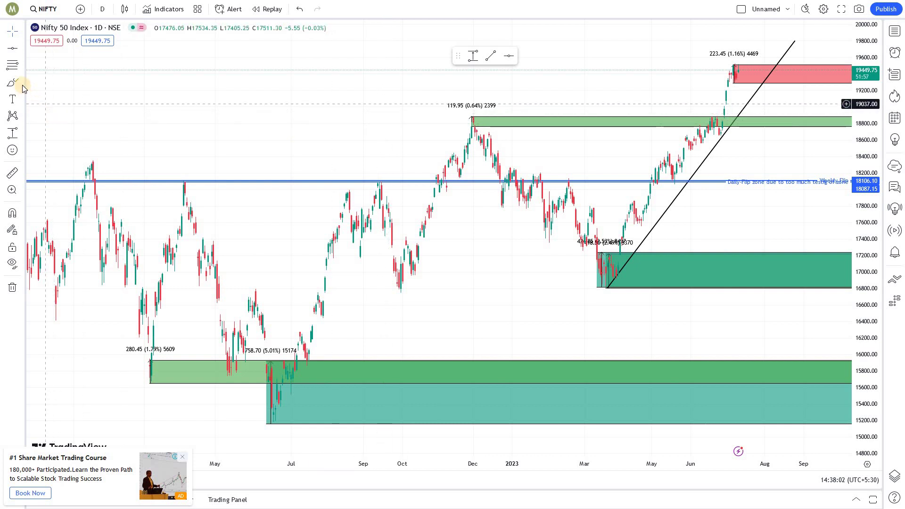
# - Add the Path tool from the brush and shapes flyout to the favourites toolbar
pyautogui.click(24, 100)
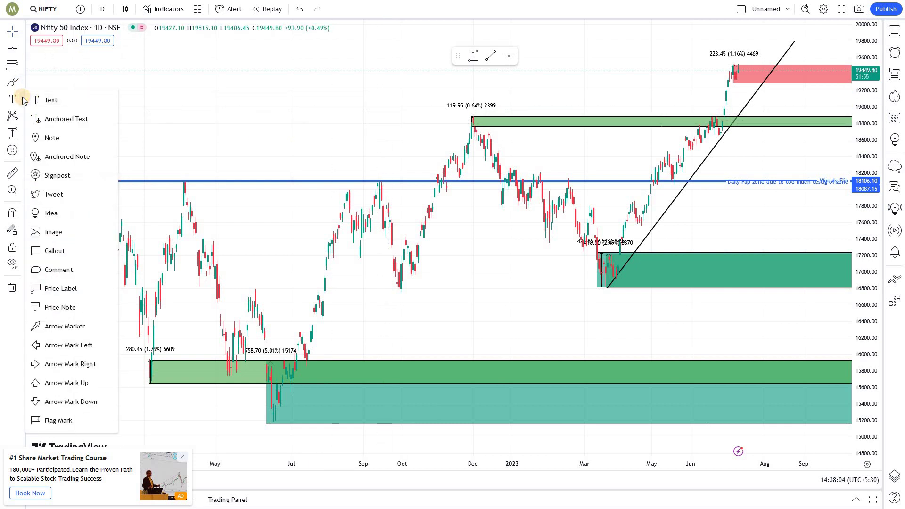
pyautogui.click(22, 85)
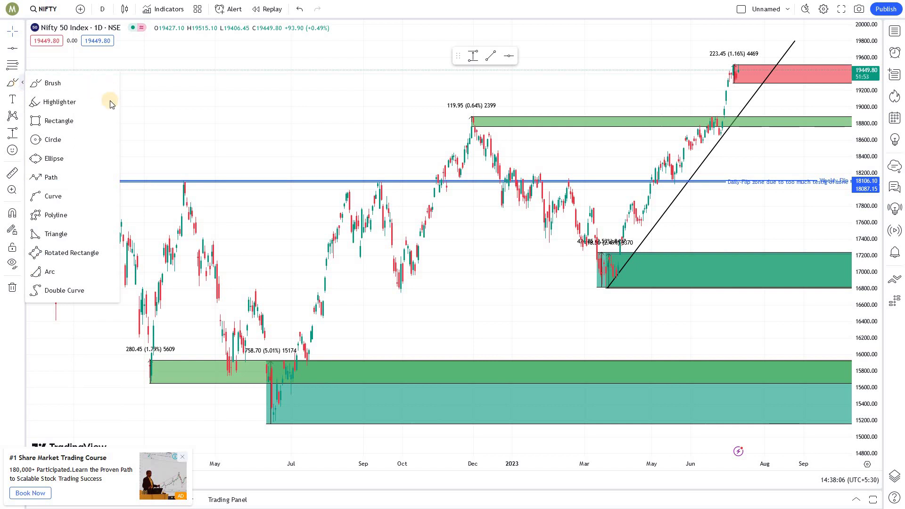
pyautogui.click(110, 177)
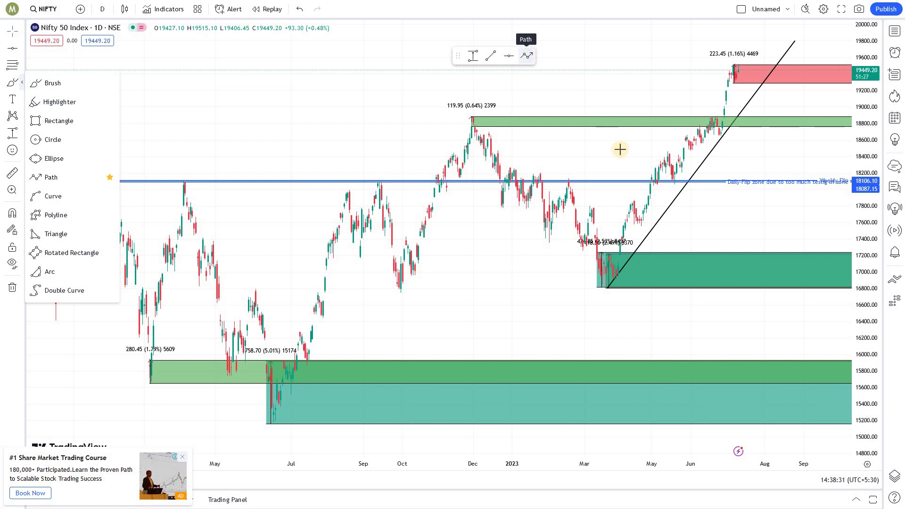
pyautogui.scroll(4, 605, 146)
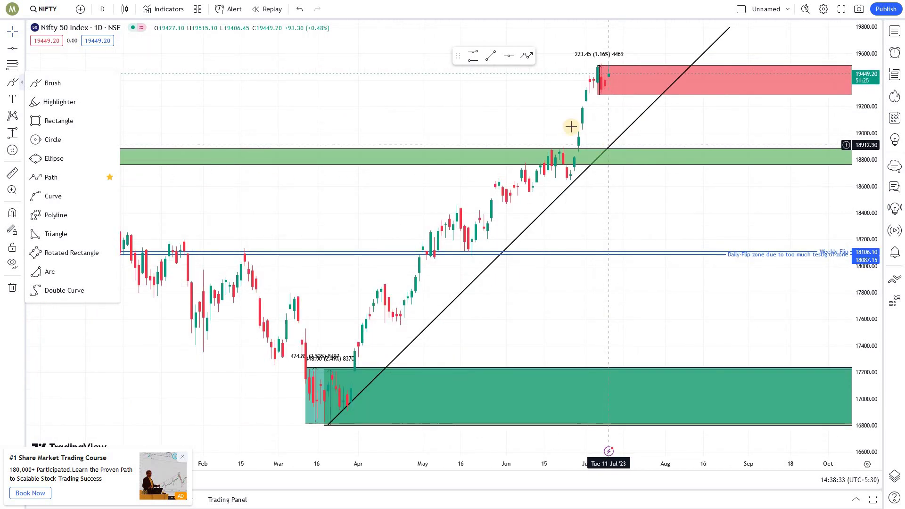
# - Draw a Path from the March low via the mid-June high and late-June dip to the July peak
pyautogui.click(530, 60)
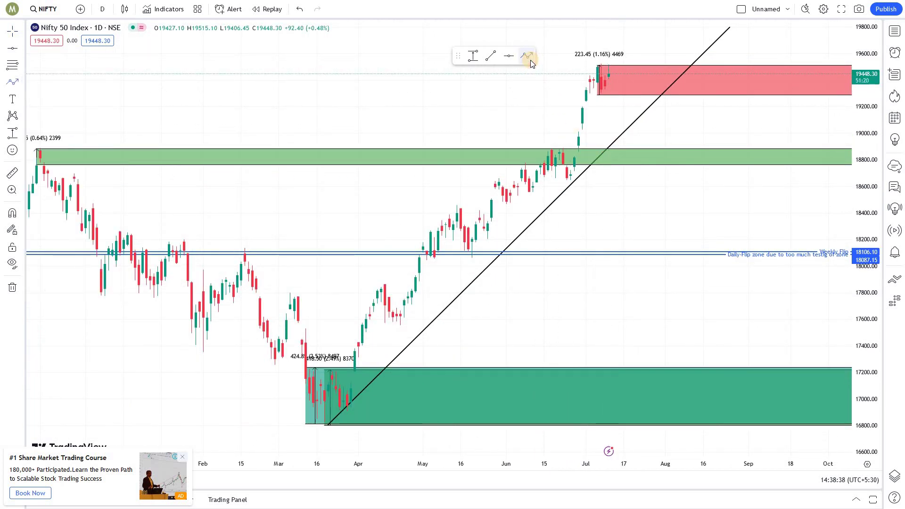
pyautogui.click(316, 421)
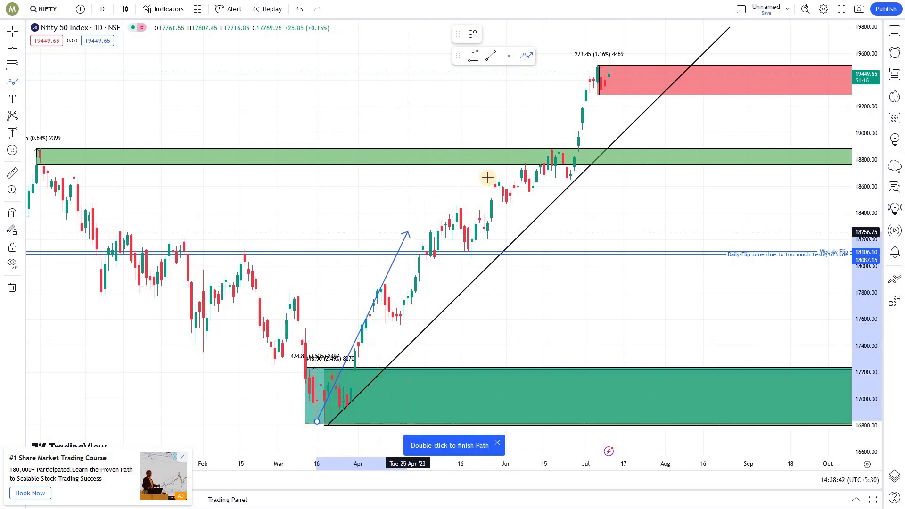
pyautogui.click(548, 149)
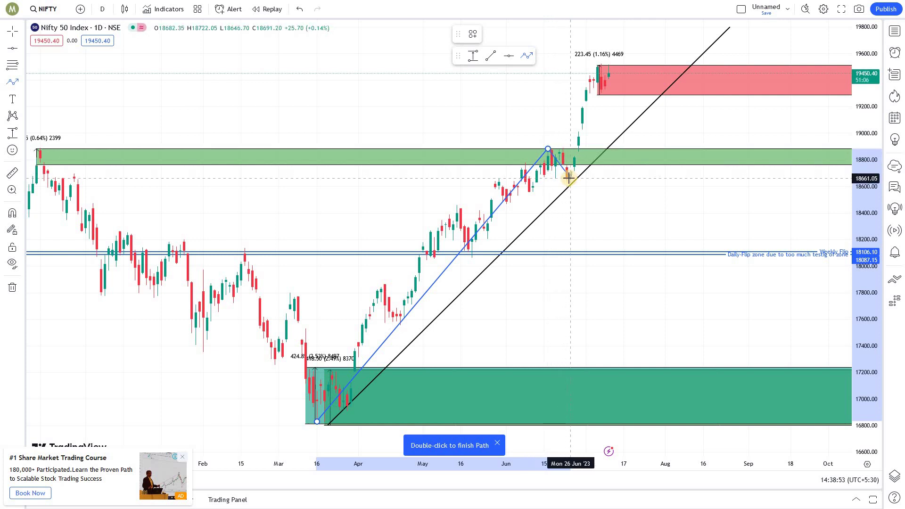
pyautogui.click(570, 177)
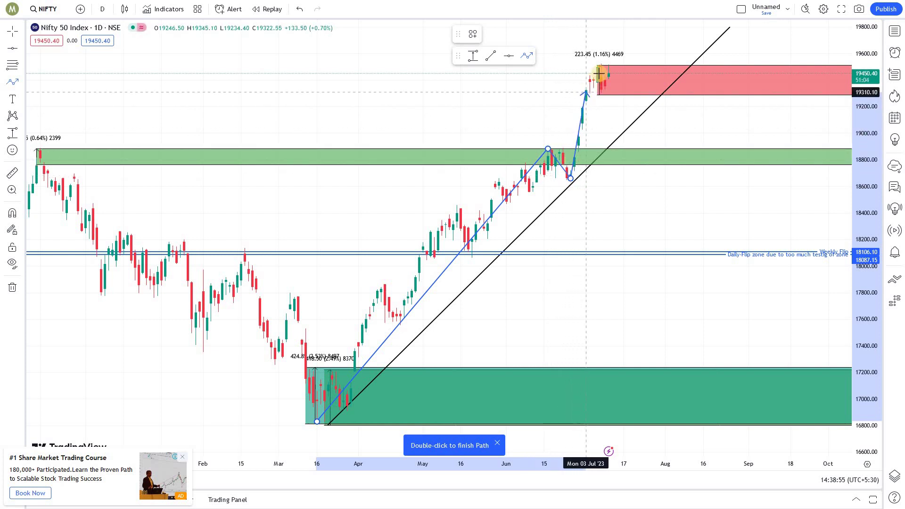
pyautogui.click(605, 46)
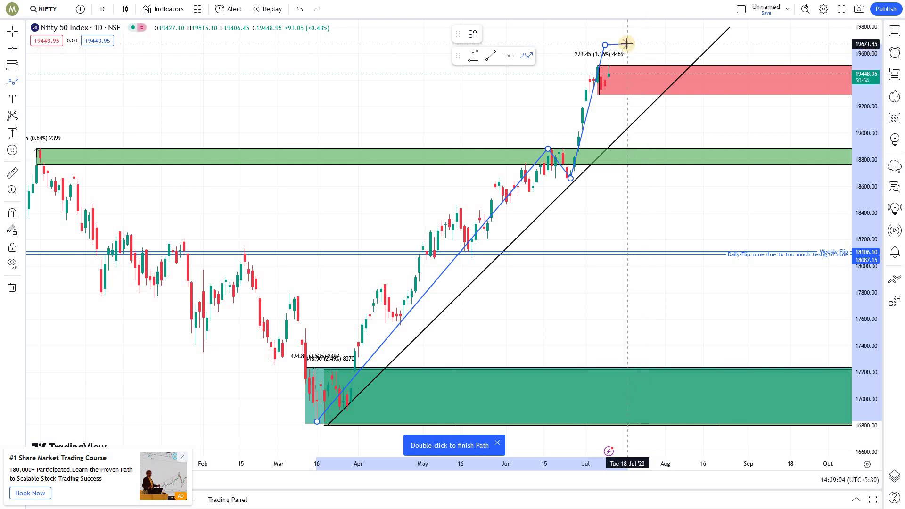
pyautogui.doubleClick(603, 45)
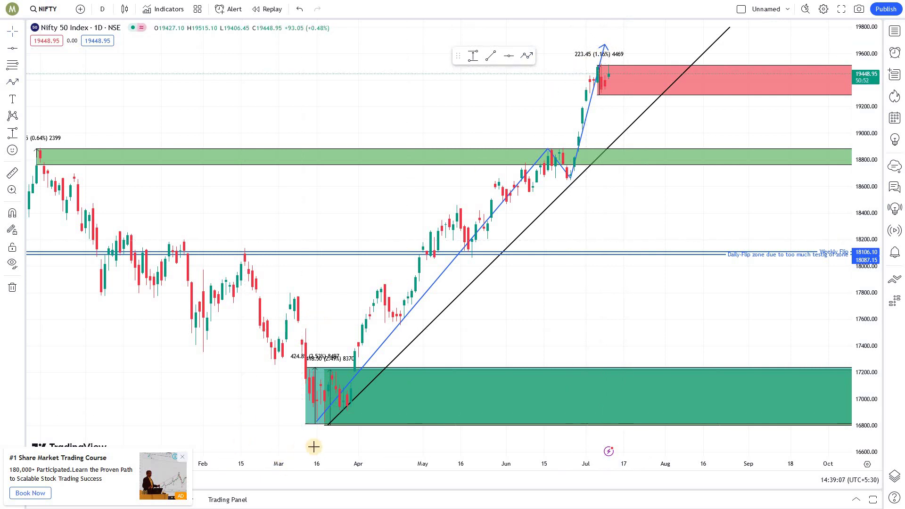
# - Select the blue path, leave full screen, and zoom the chart out to late 2022
pyautogui.click(315, 421)
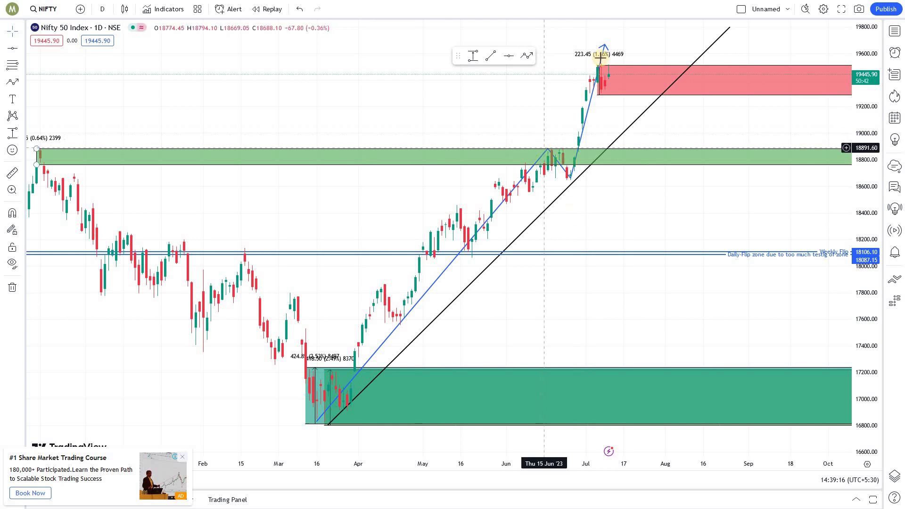
pyautogui.press('F11')
pyautogui.press('F11')
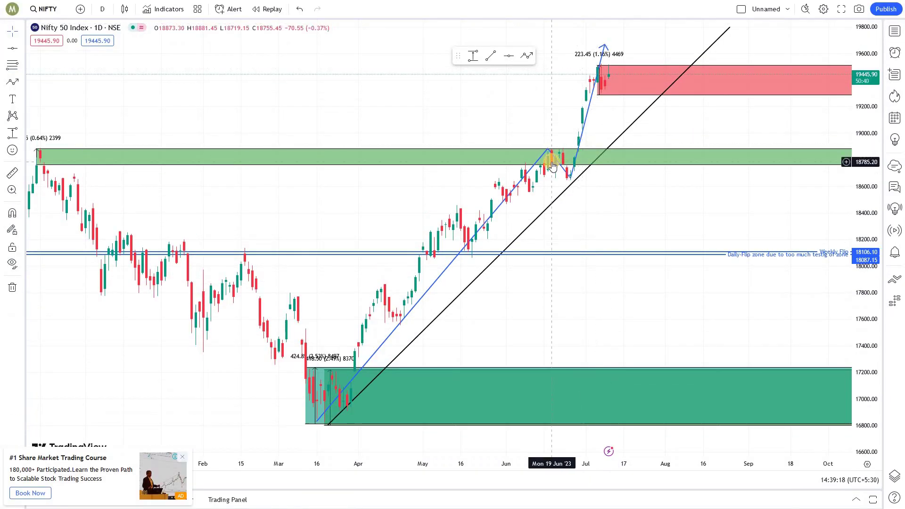
pyautogui.scroll(-1, 551, 162)
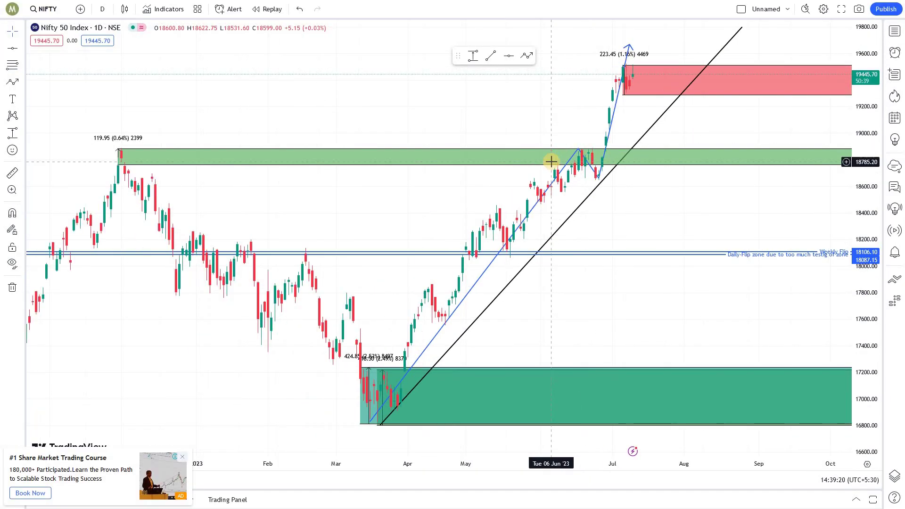
pyautogui.scroll(-1, 551, 162)
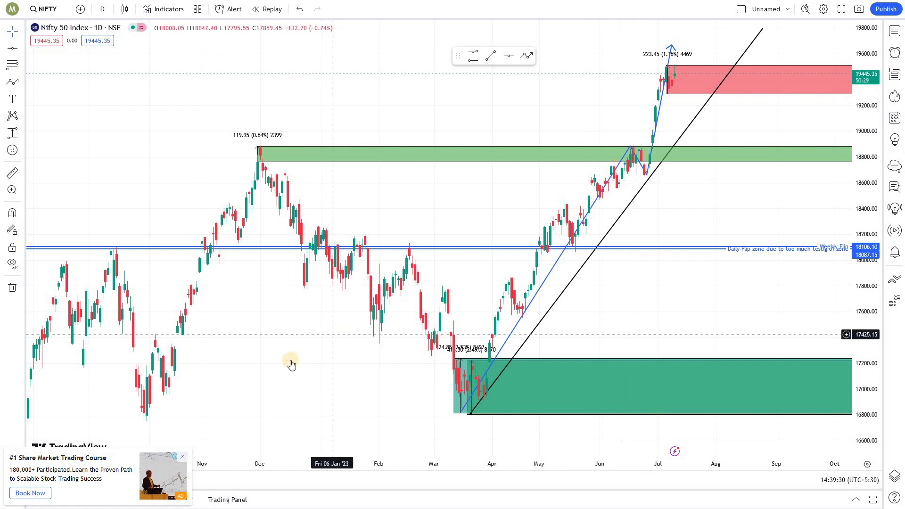
pyautogui.scroll(-2, 290, 363)
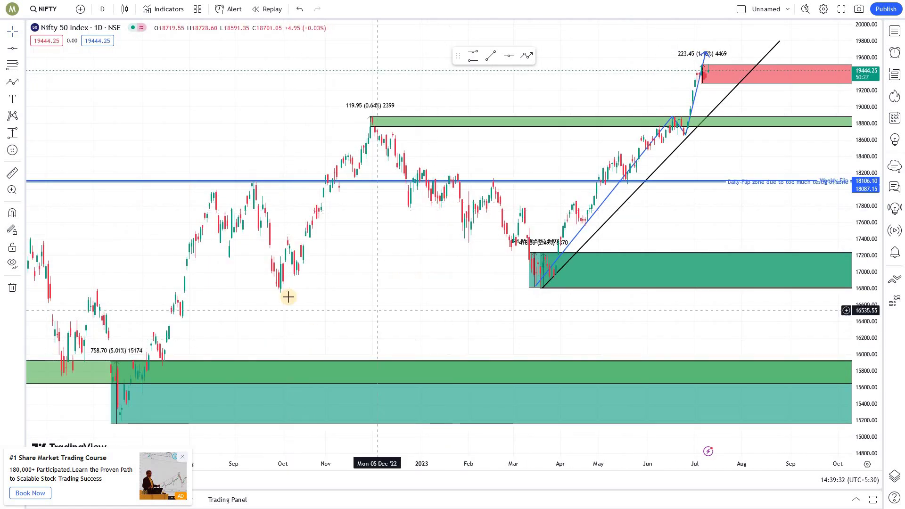
# - Draw a zigzag path from the December 2022 high via the late-January high to the early-February low
pyautogui.click(526, 56)
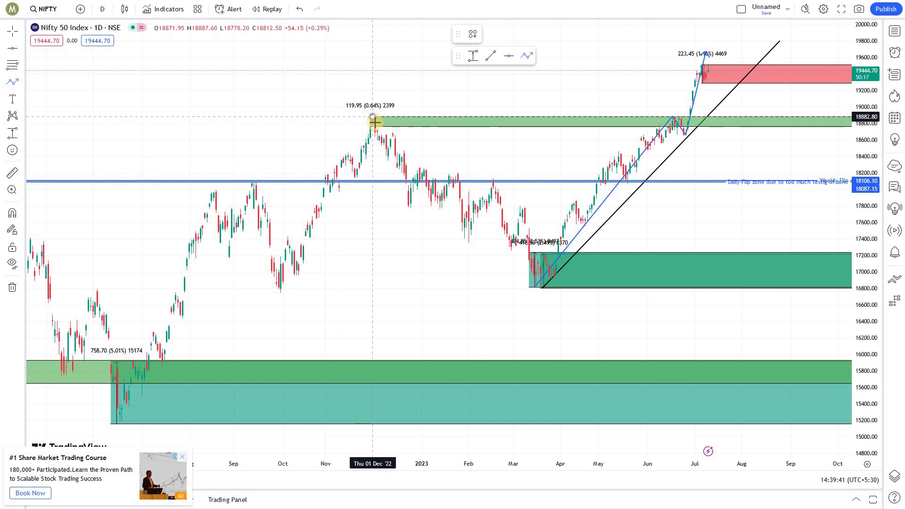
pyautogui.moveTo(375, 122)
pyautogui.mouseDown()
pyautogui.moveTo(399, 142)
pyautogui.moveTo(412, 207)
pyautogui.mouseUp()
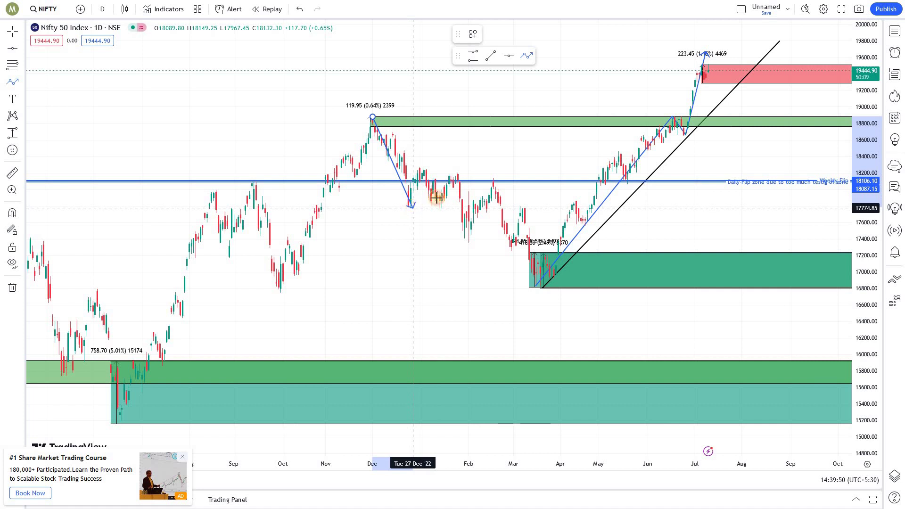
pyautogui.click(458, 174)
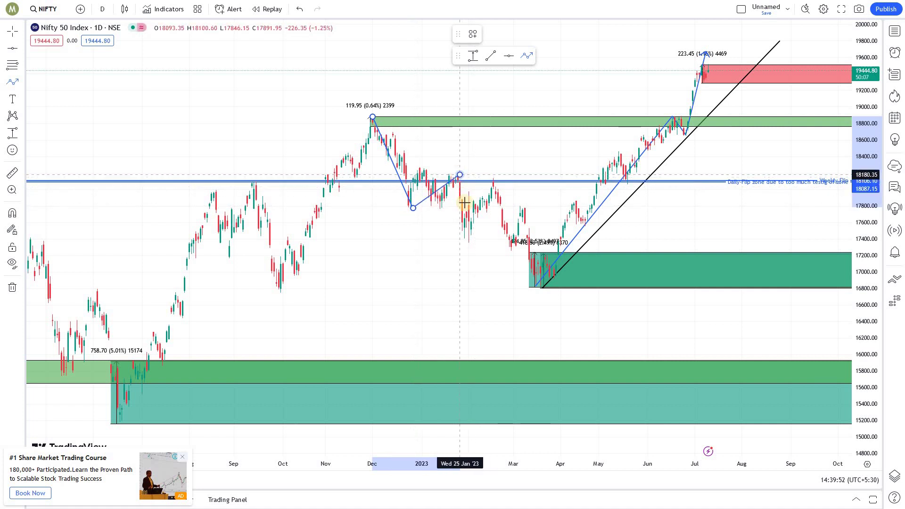
pyautogui.doubleClick(468, 239)
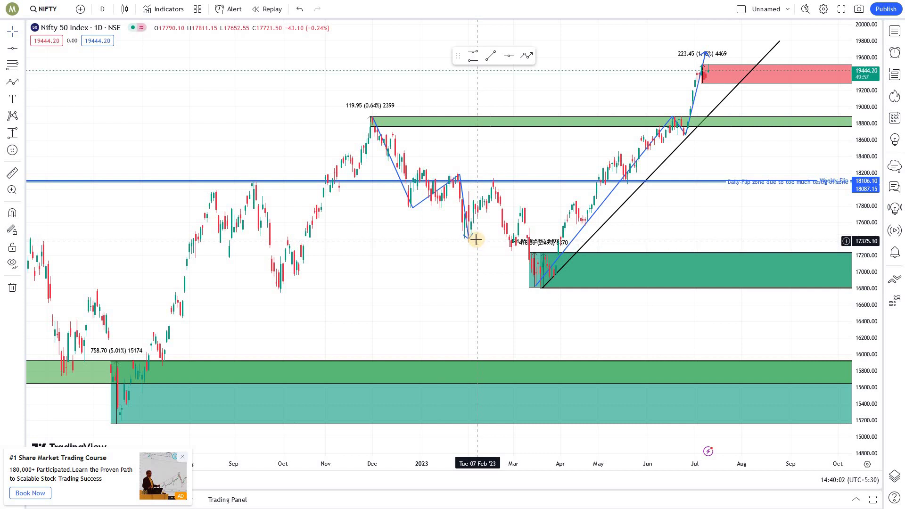
# - Delete the December–January zigzag, keeping only the March-to-July path
pyautogui.click(463, 200)
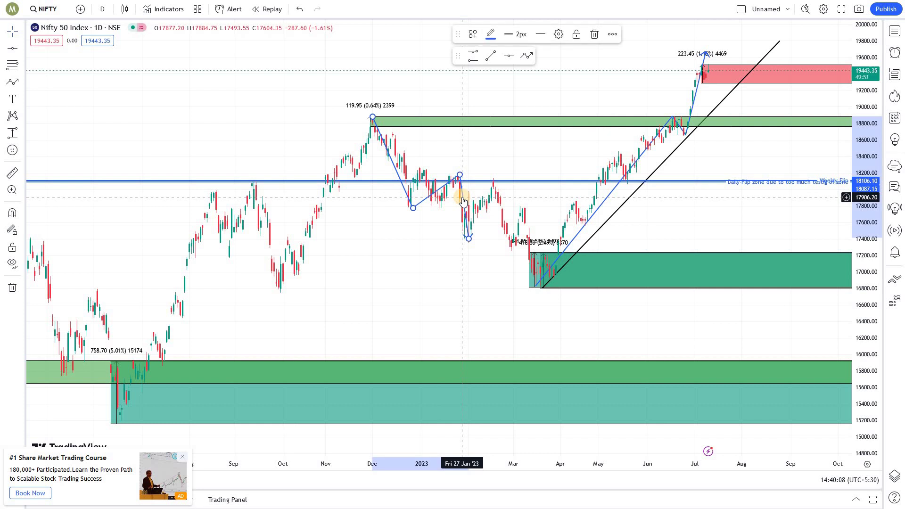
pyautogui.click(345, 264)
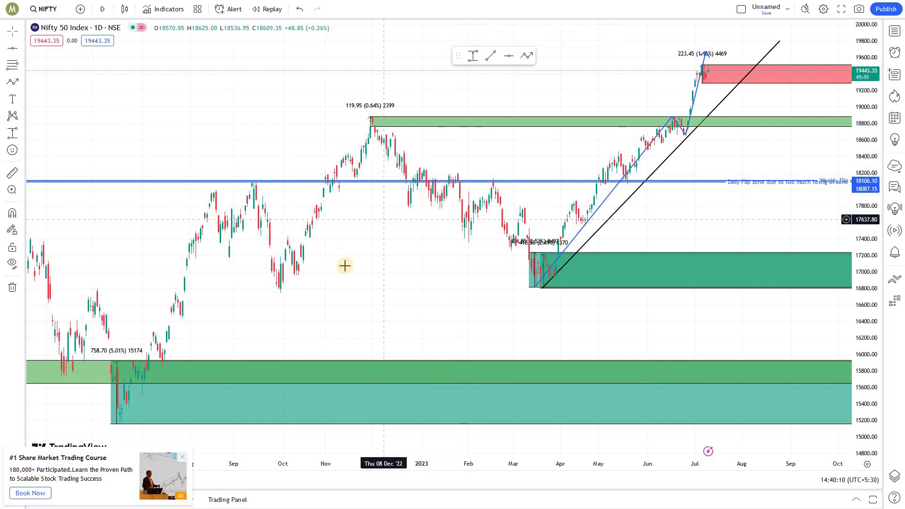
pyautogui.scroll(-3, 210, 65)
# - Switch the Nifty 50 chart to 1-week candles and zoom in
pyautogui.click(102, 10)
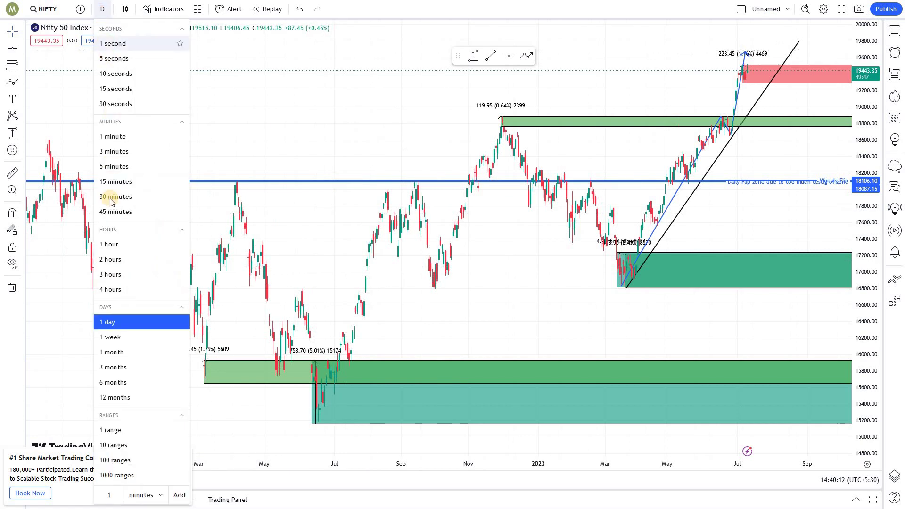
pyautogui.click(175, 325)
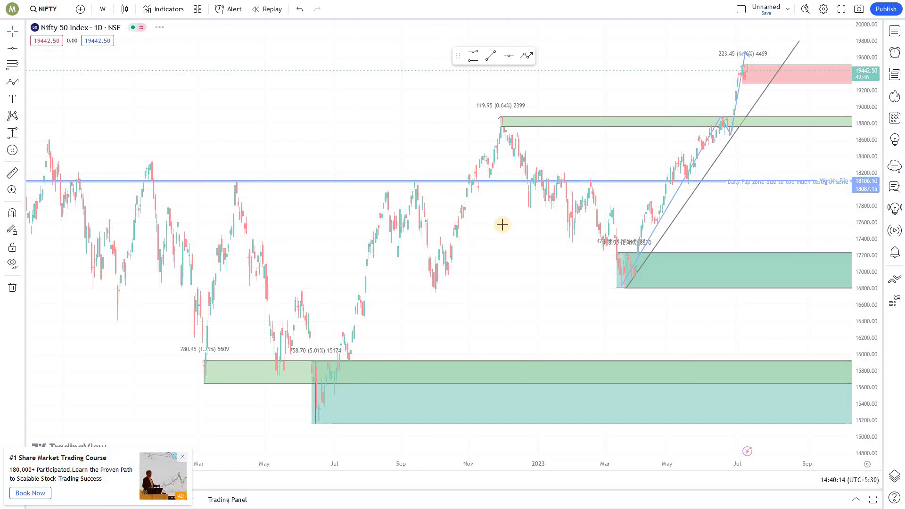
pyautogui.scroll(3, 505, 216)
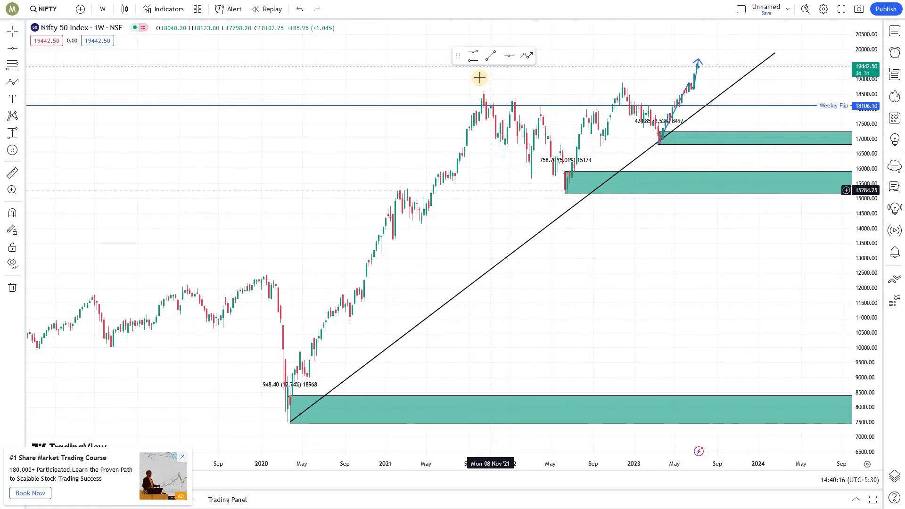
# - Draw a path through the early-2022 high, June 2022 low, late-2022 high, March 2023 low to 20000
pyautogui.click(526, 57)
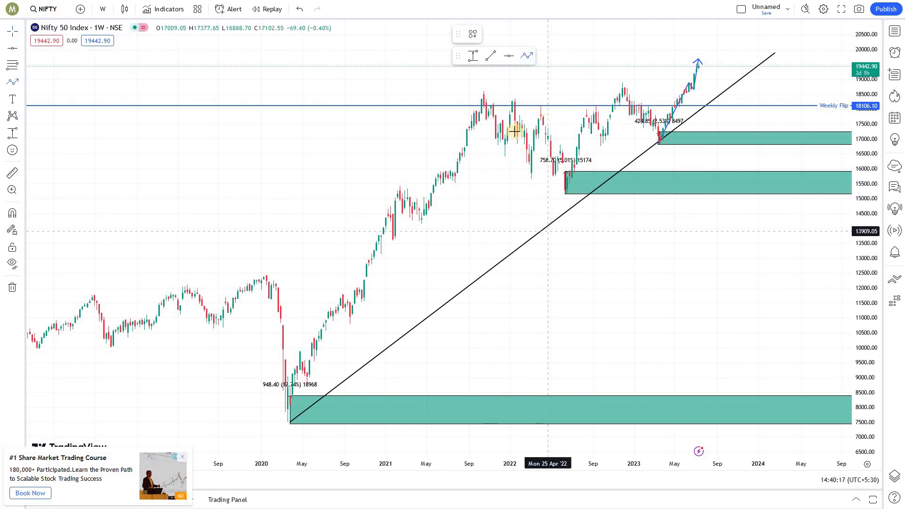
pyautogui.click(538, 117)
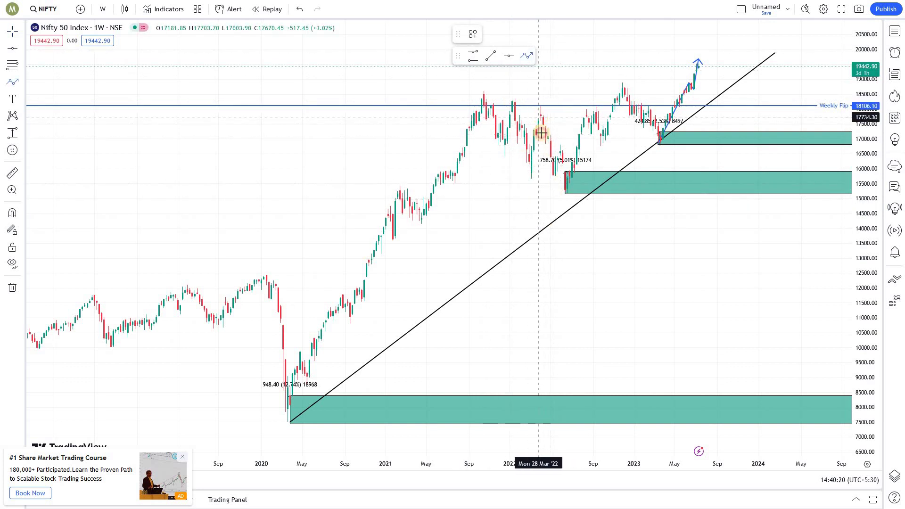
pyautogui.click(567, 191)
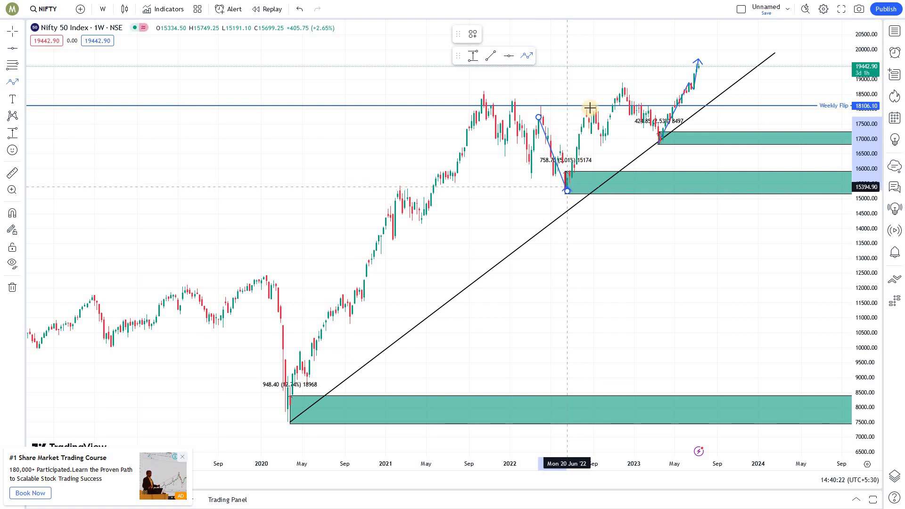
pyautogui.click(624, 90)
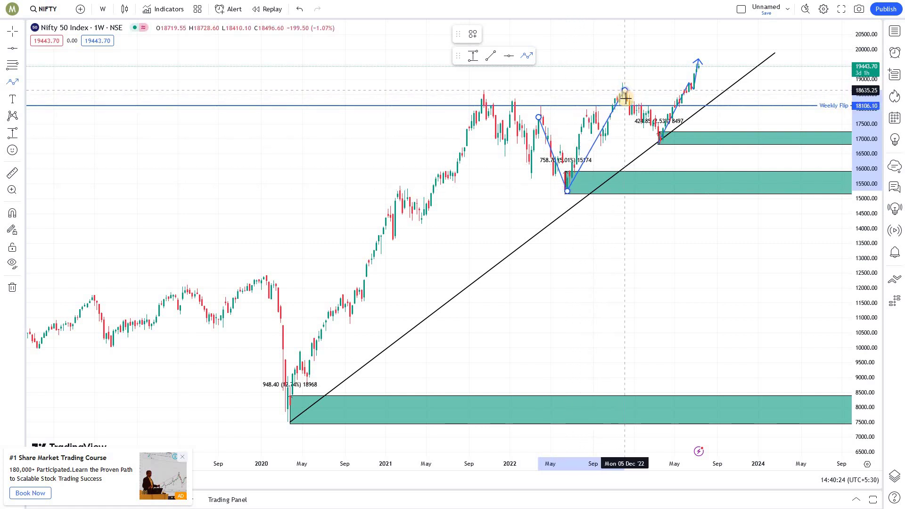
pyautogui.click(656, 134)
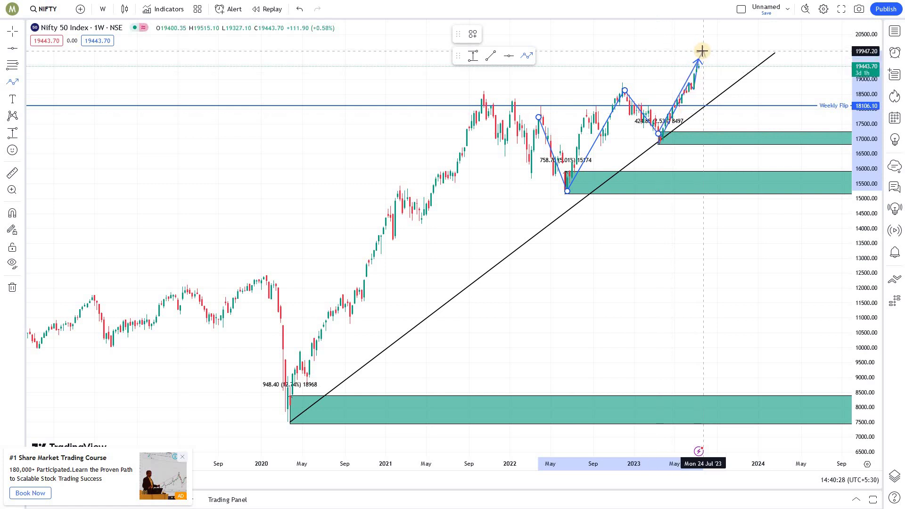
pyautogui.click(702, 50)
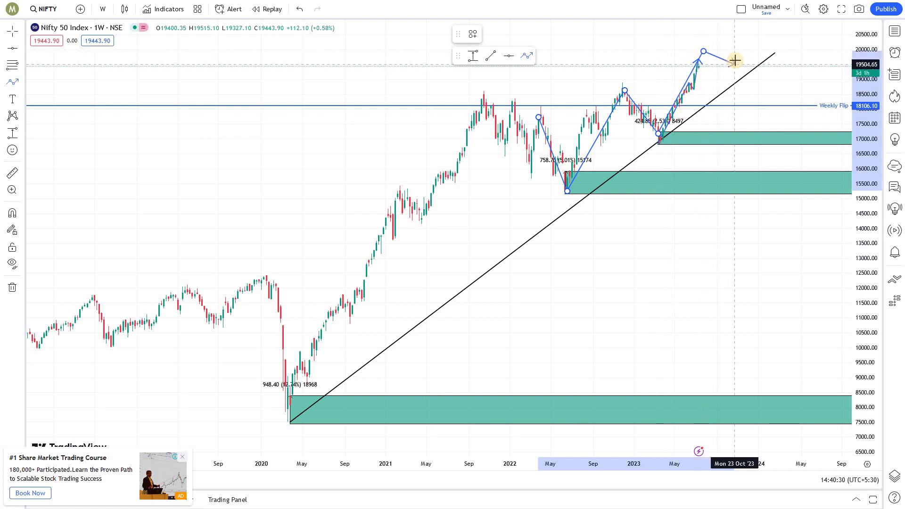
pyautogui.press('Escape')
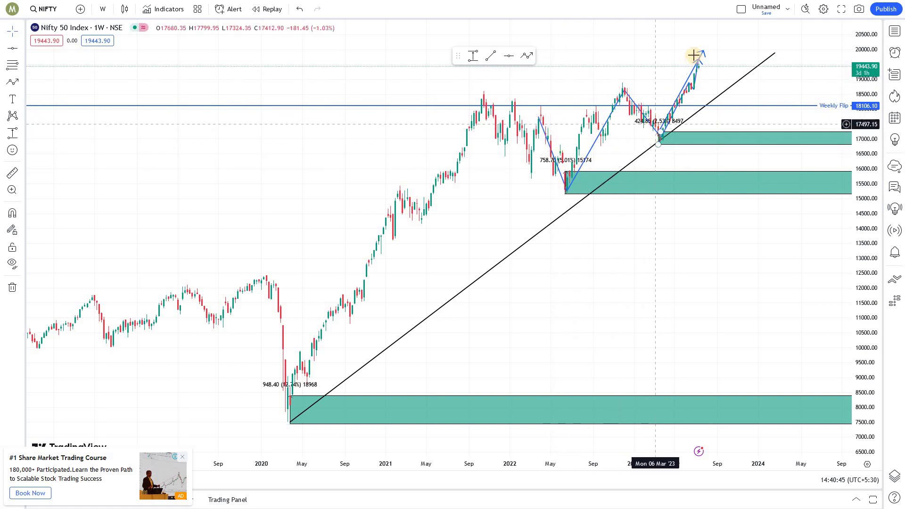
# - Draw a trend line from the early-2022 high to about 19789 in August 2023
pyautogui.click(691, 85)
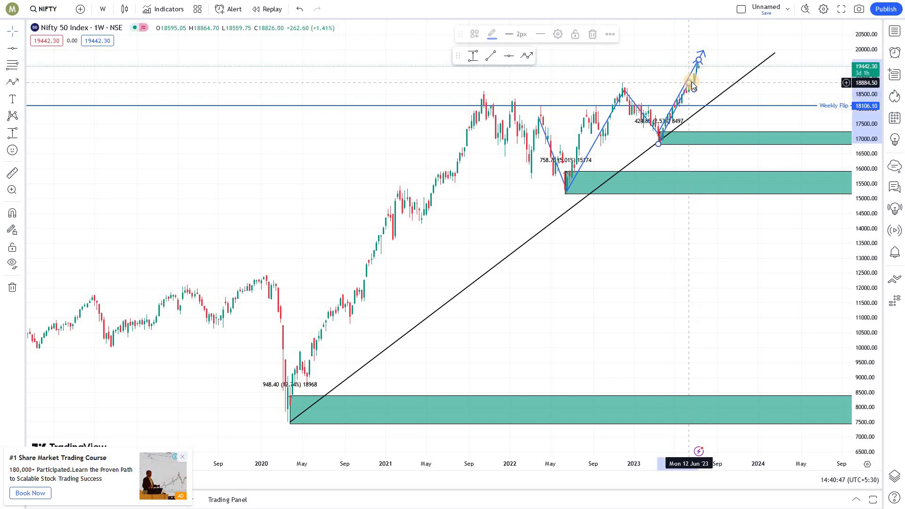
pyautogui.click(755, 77)
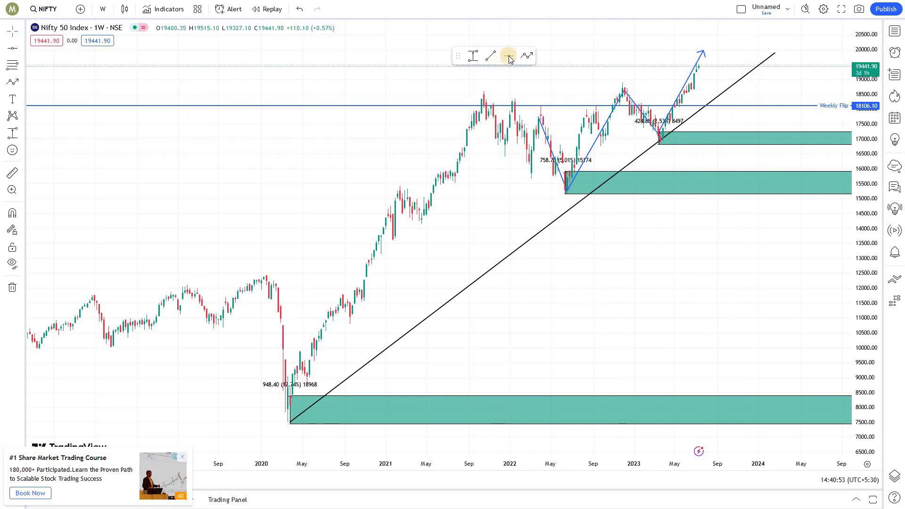
pyautogui.click(491, 56)
pyautogui.click(538, 119)
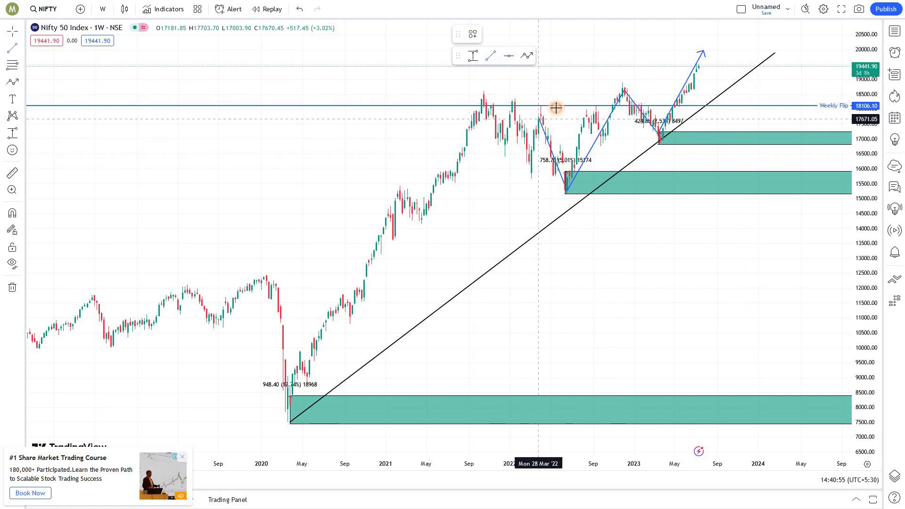
pyautogui.click(712, 56)
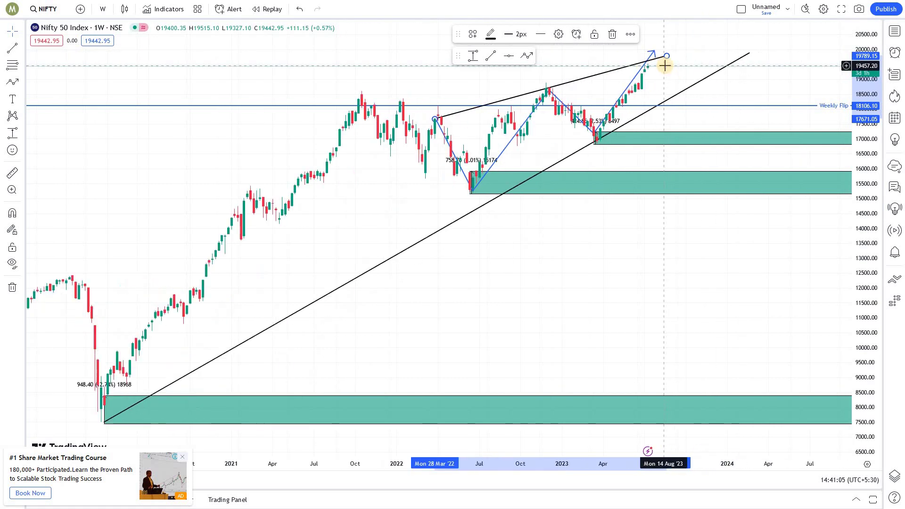
# - Zoom in on the two converging trendlines and blue zigzag of the wedge
pyautogui.scroll(3, 662, 67)
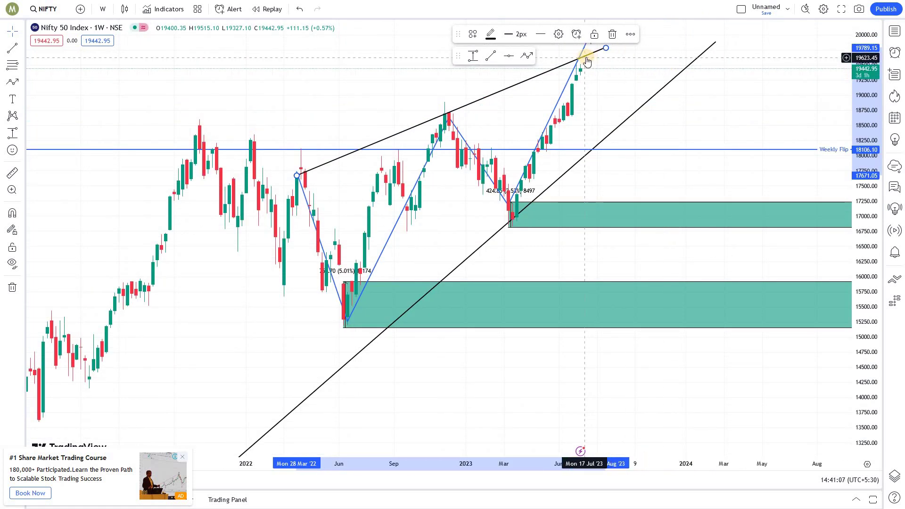